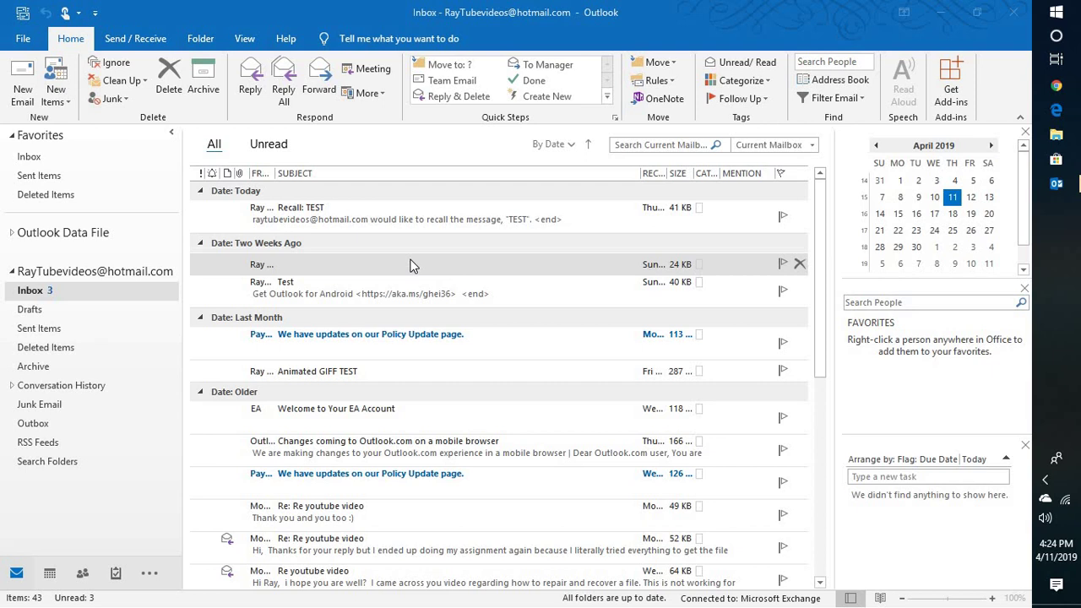
- View the full account settings from the account information page, then close them
{"action": "left_click", "coordinate": [28, 40]}
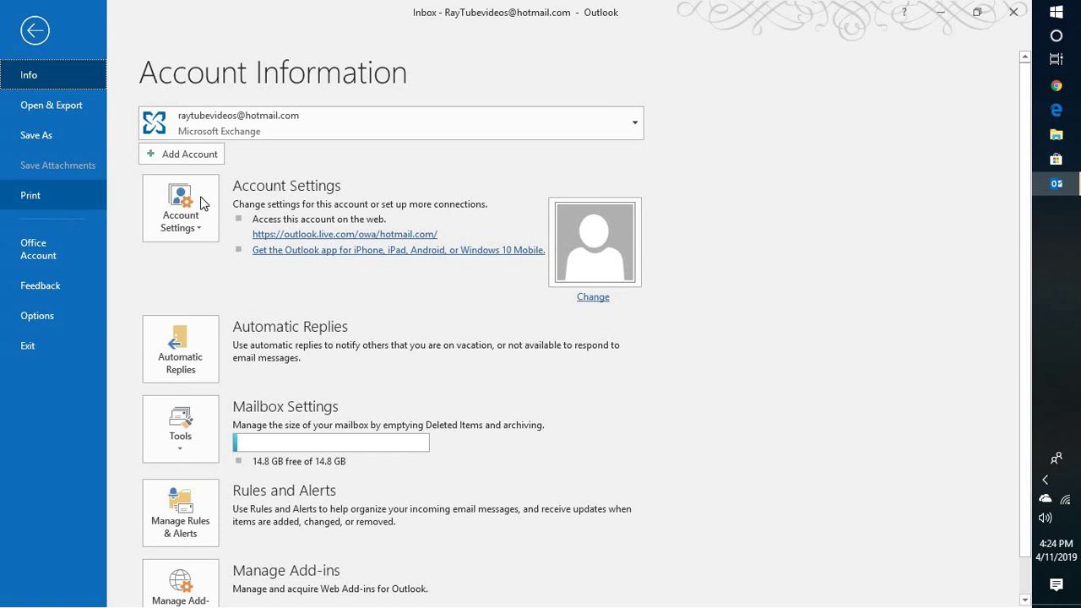
{"action": "left_click", "coordinate": [200, 196]}
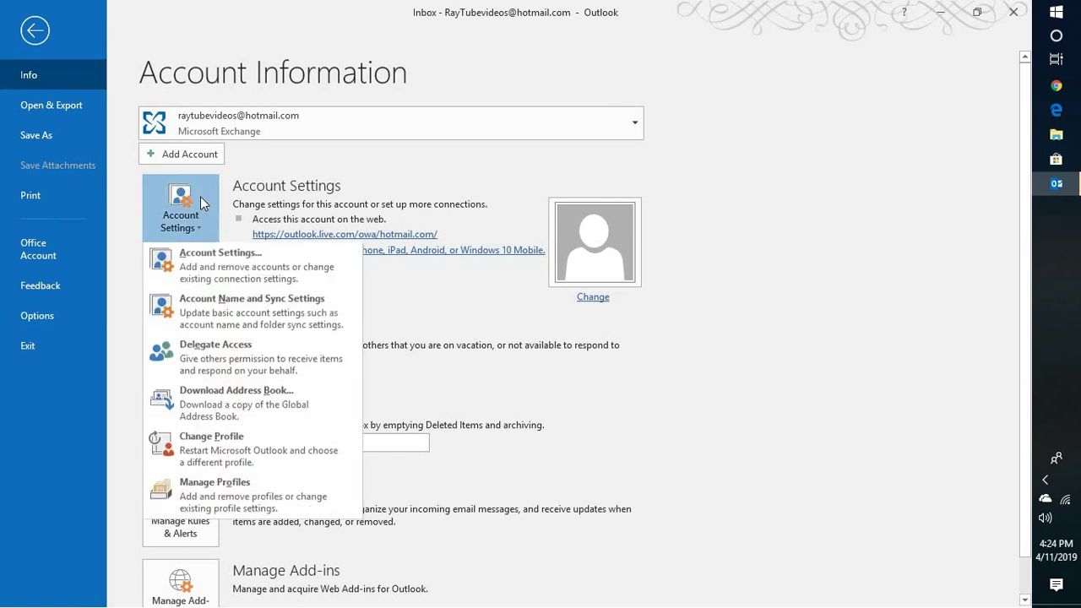
{"action": "left_click", "coordinate": [231, 279]}
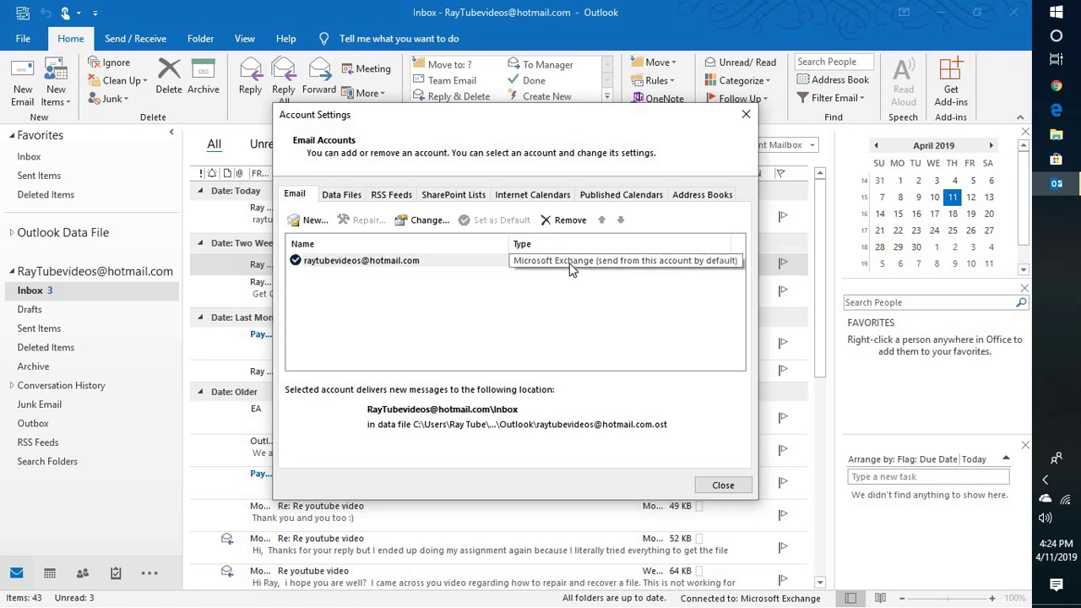
{"action": "key", "text": "Escape"}
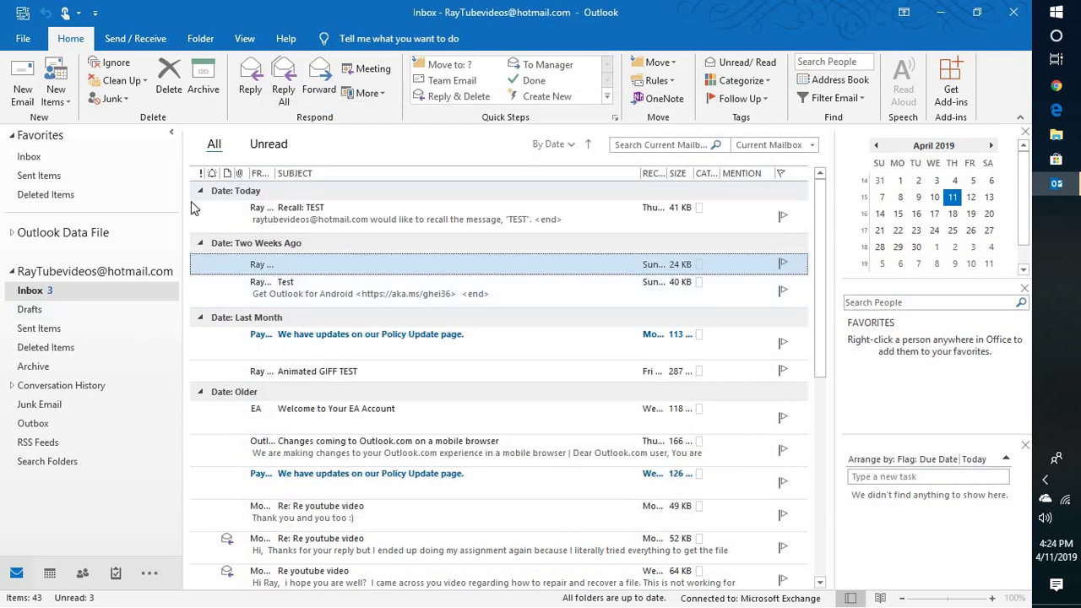
- Send a new email to the account's own address with subject 'TEST -Recall' and body 'Recall'
{"action": "left_click", "coordinate": [24, 78]}
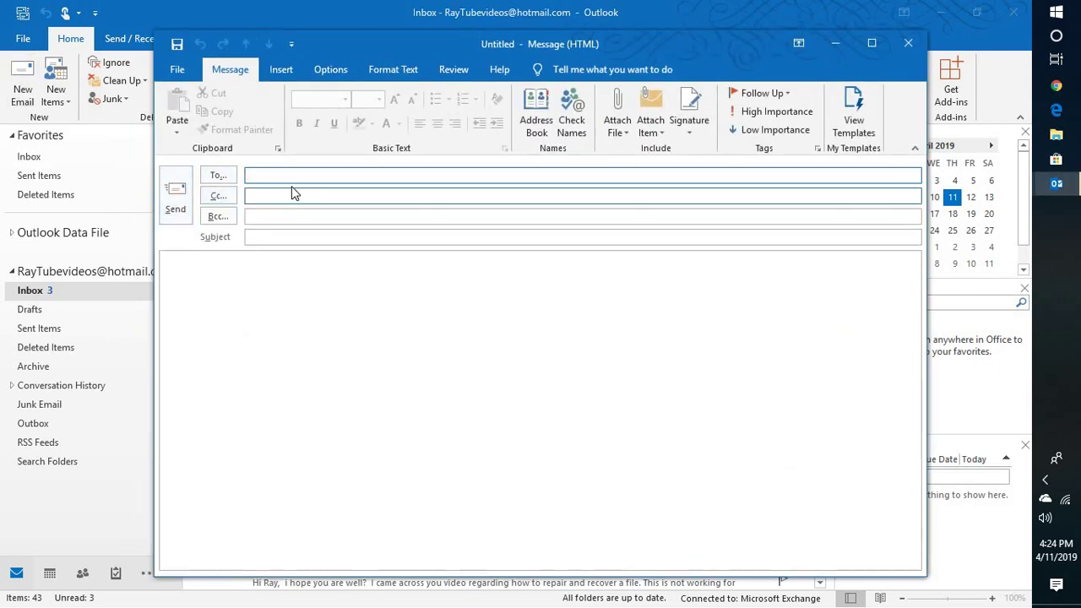
{"action": "type", "text": "r"}
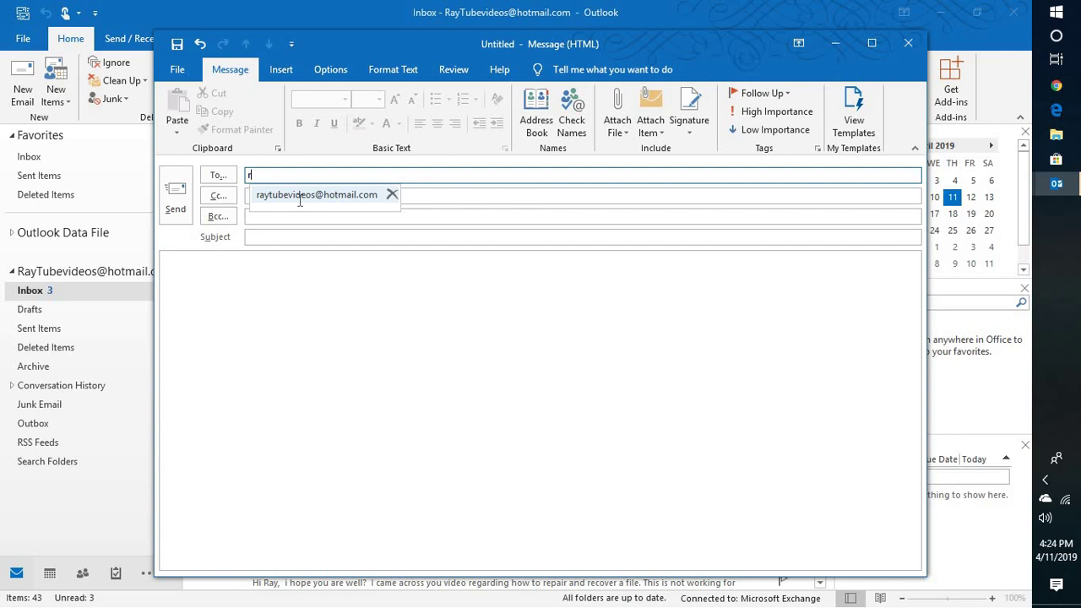
{"action": "left_click", "coordinate": [301, 195]}
{"action": "left_click", "coordinate": [279, 238]}
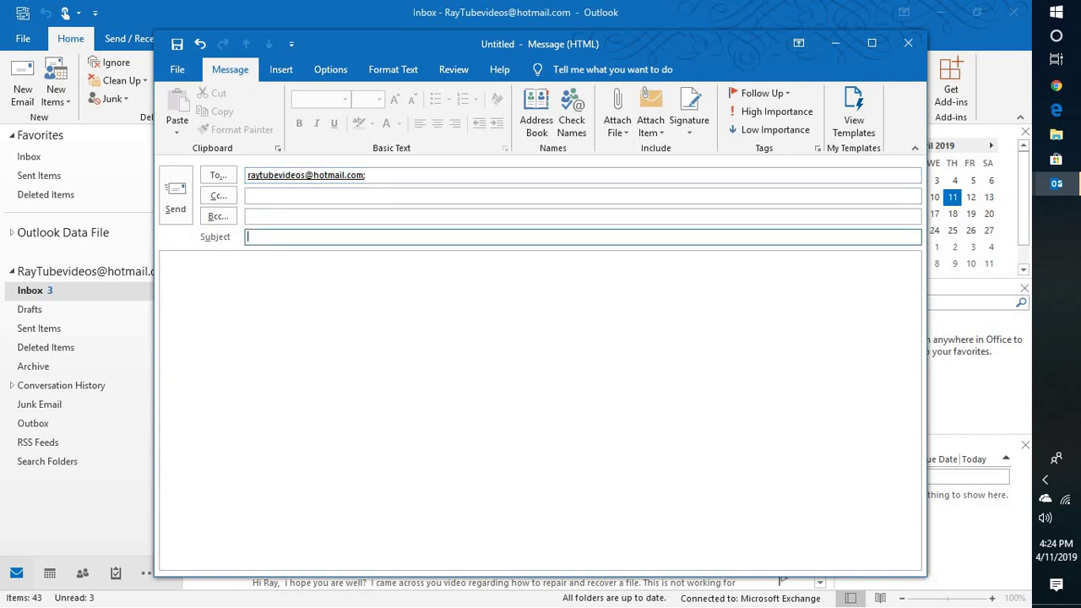
{"action": "type", "text": "TEST -"}
{"action": "type", "text": "Recall"}
{"action": "key", "text": "Tab"}
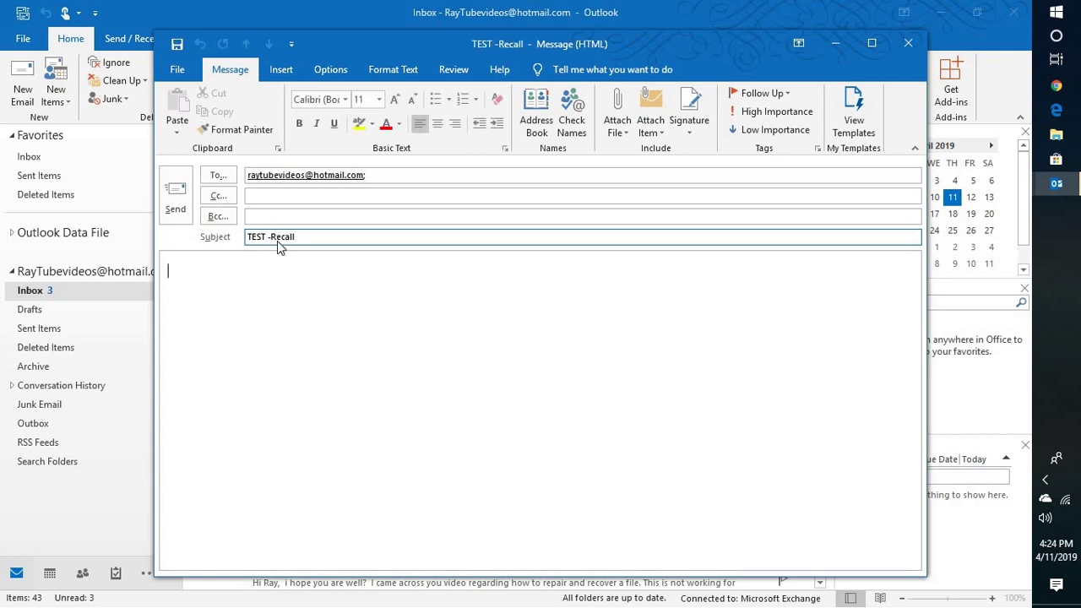
{"action": "type", "text": "Recall"}
{"action": "key", "text": "ctrl+Return"}
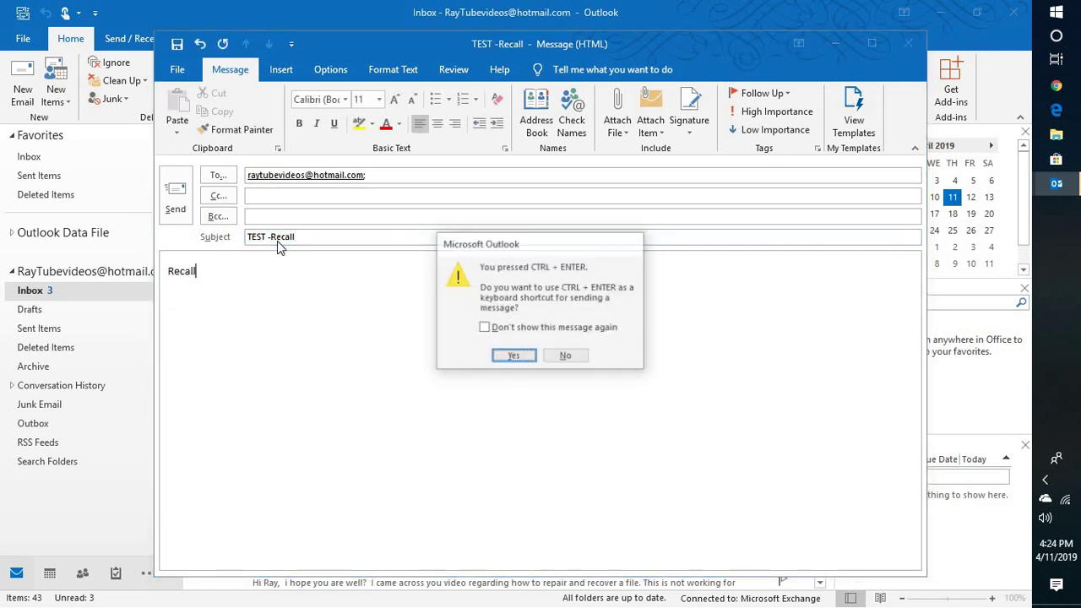
{"action": "key", "text": "Return"}
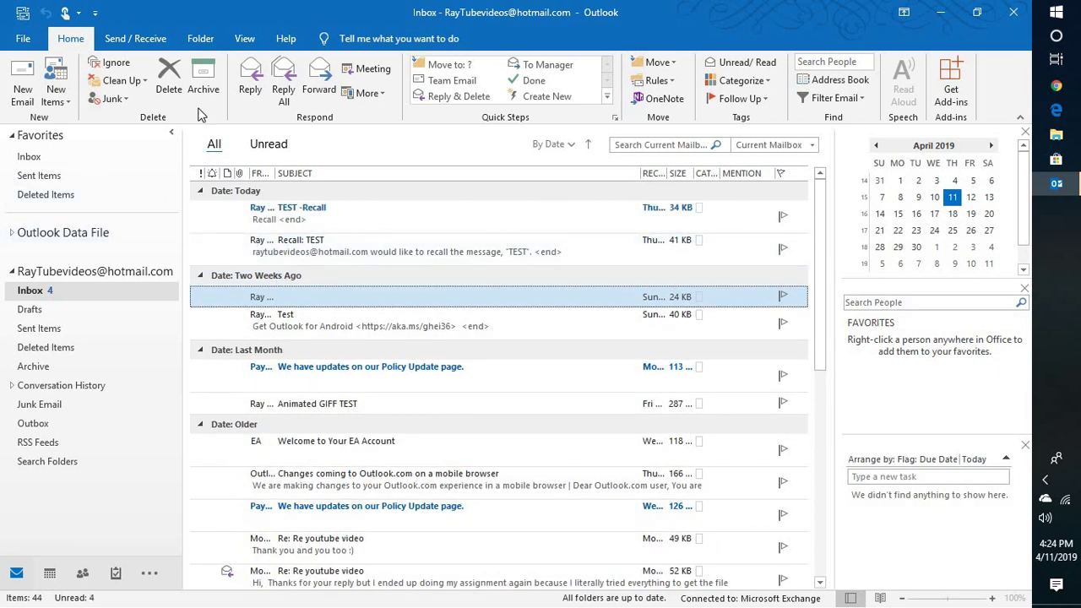
- Open 'TEST -Recall' from Sent Items in a maximized window and show its Actions menu
{"action": "left_click", "coordinate": [49, 336]}
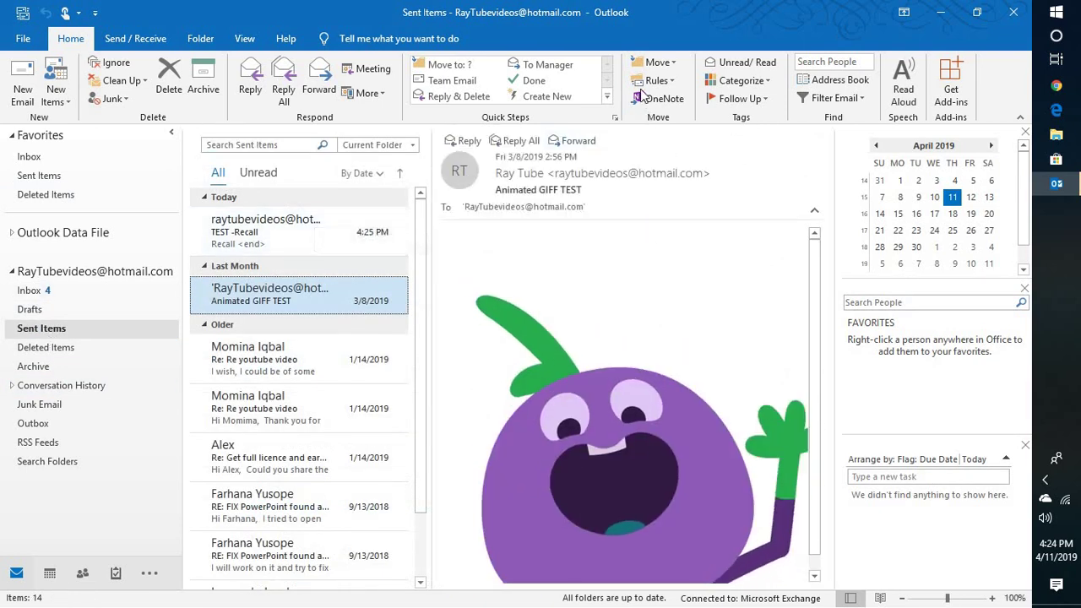
{"action": "left_click", "coordinate": [260, 229]}
{"action": "double_click", "coordinate": [261, 229]}
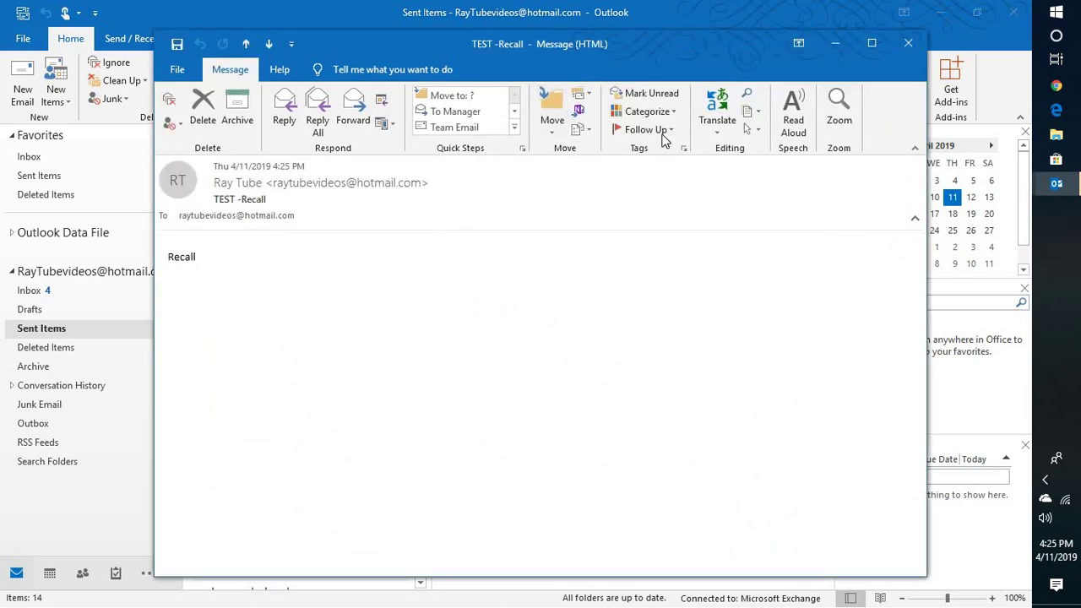
{"action": "double_click", "coordinate": [655, 41]}
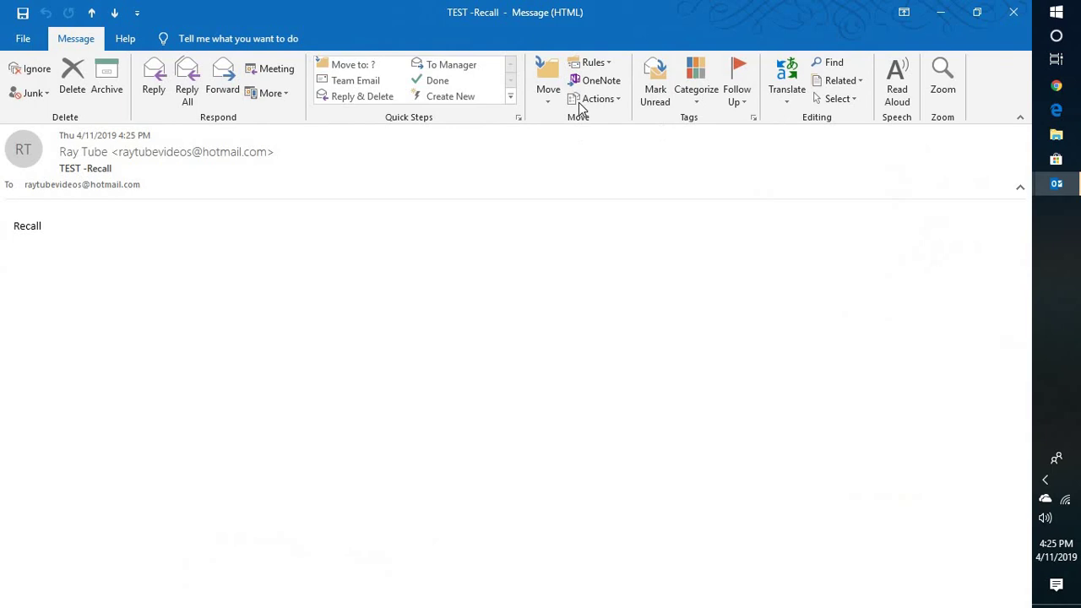
{"action": "left_click", "coordinate": [608, 100]}
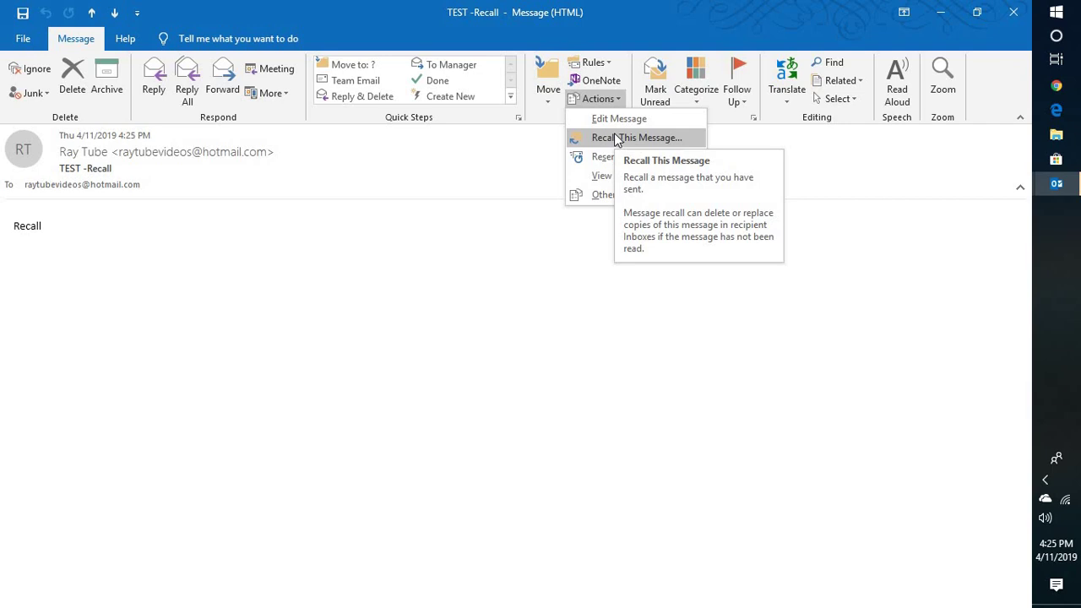
- Recall 'TEST -Recall', deleting unread copies and requesting a success/failure report
{"action": "left_click", "coordinate": [614, 139]}
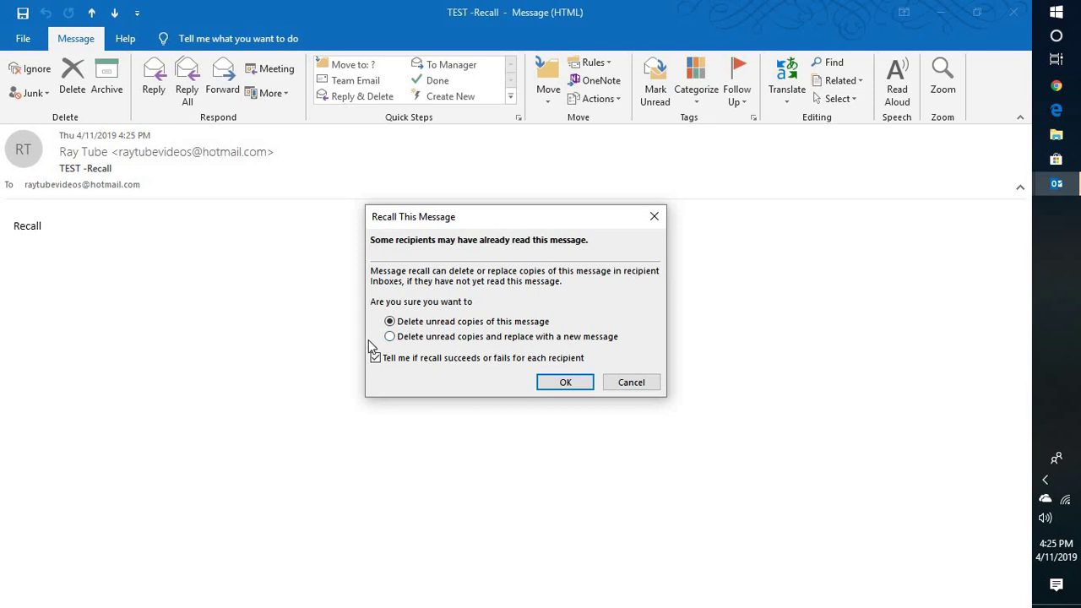
{"action": "left_click", "coordinate": [406, 336]}
{"action": "left_click", "coordinate": [564, 383]}
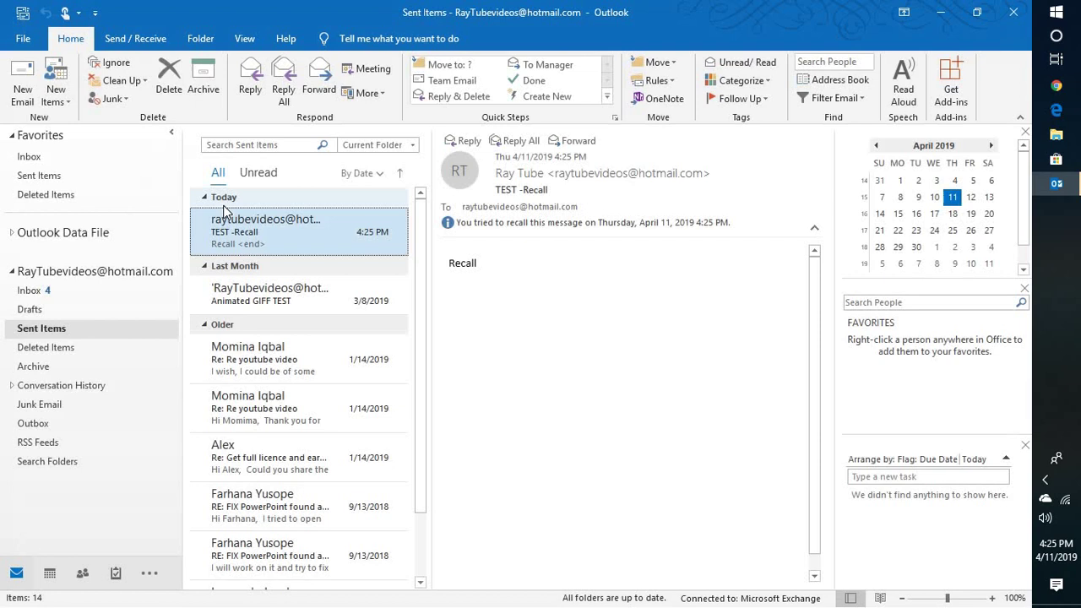
- Return to the Inbox folder
{"action": "left_click", "coordinate": [27, 292]}
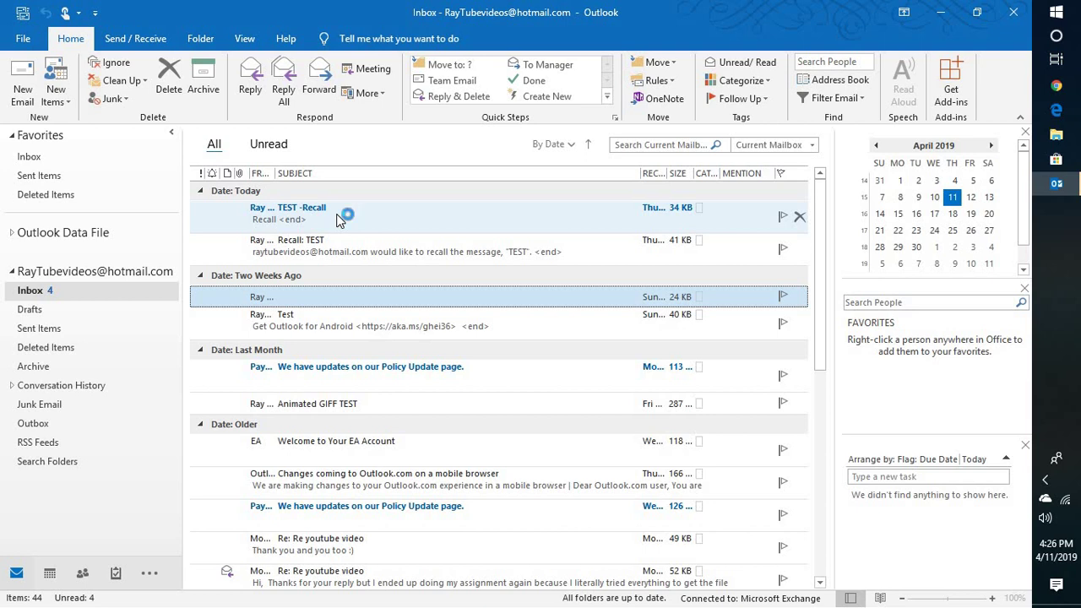
- Dismiss the Windows search panel and the software update notification
{"action": "key", "text": "super"}
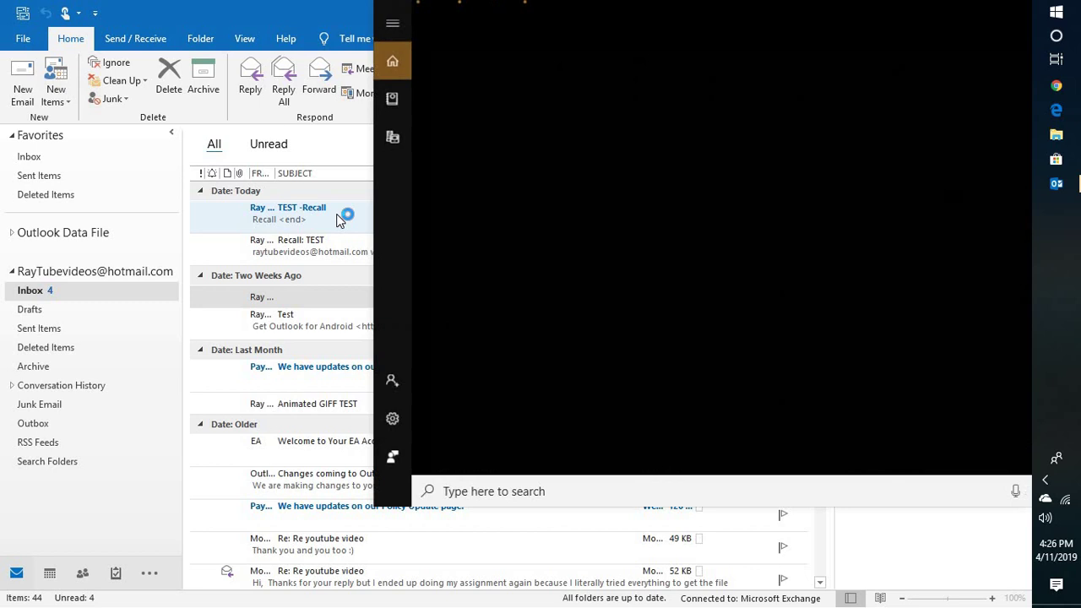
{"action": "left_click", "coordinate": [182, 243]}
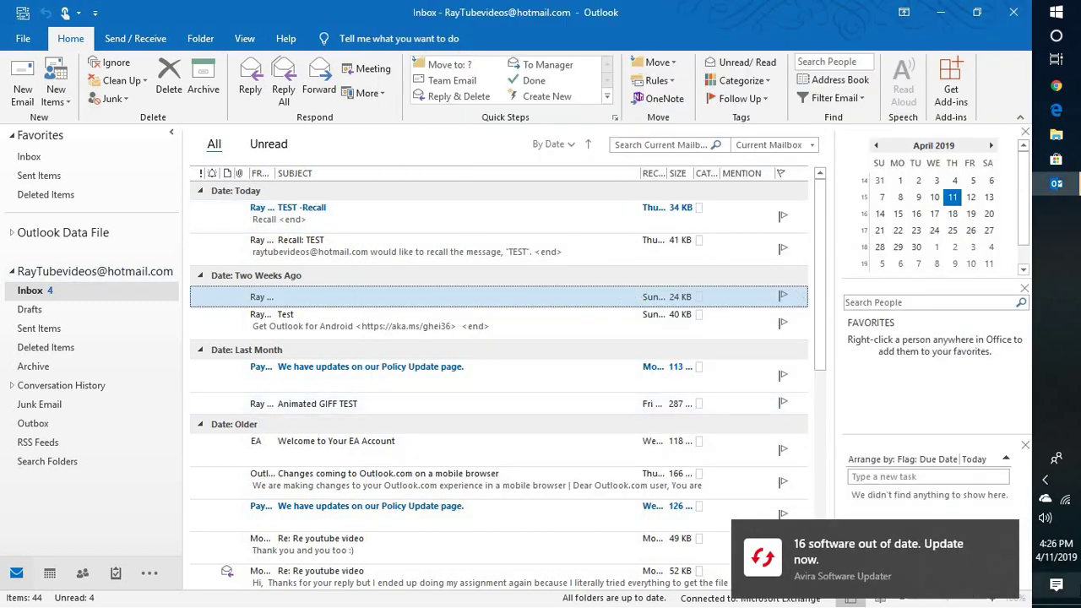
{"action": "left_click", "coordinate": [1005, 535]}
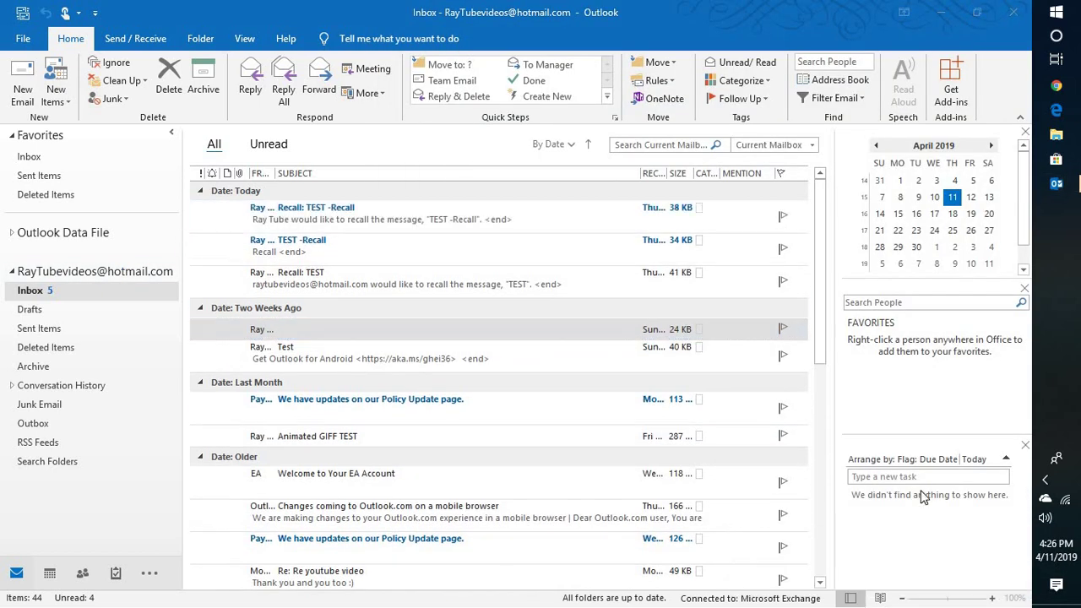
- Read the 'Recall: TEST -Recall' notice, close it, and open the original 'TEST -Recall' email
{"action": "double_click", "coordinate": [454, 221]}
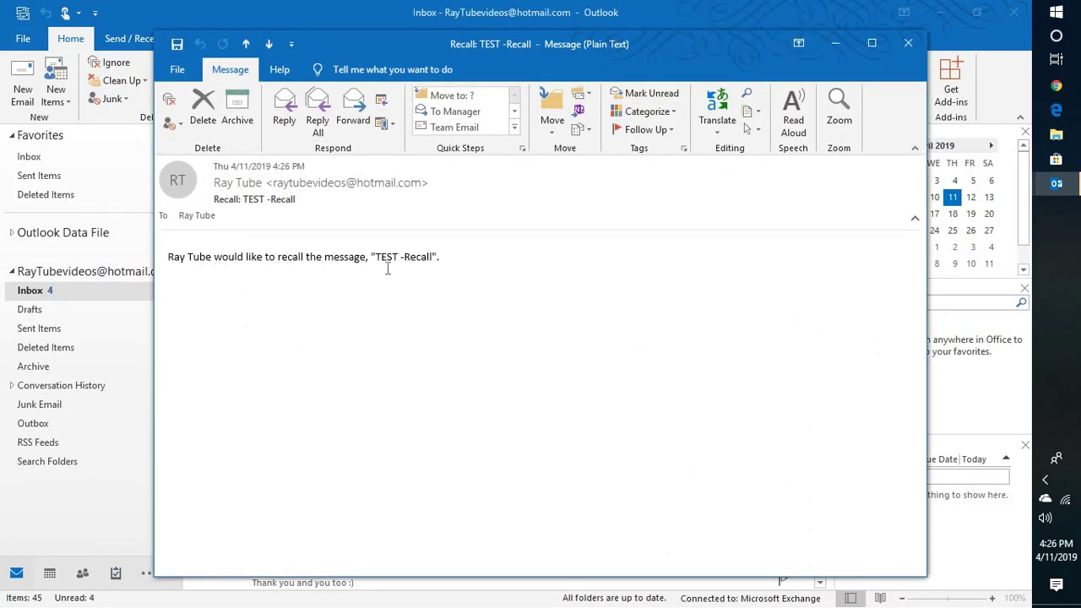
{"action": "key", "text": "Escape"}
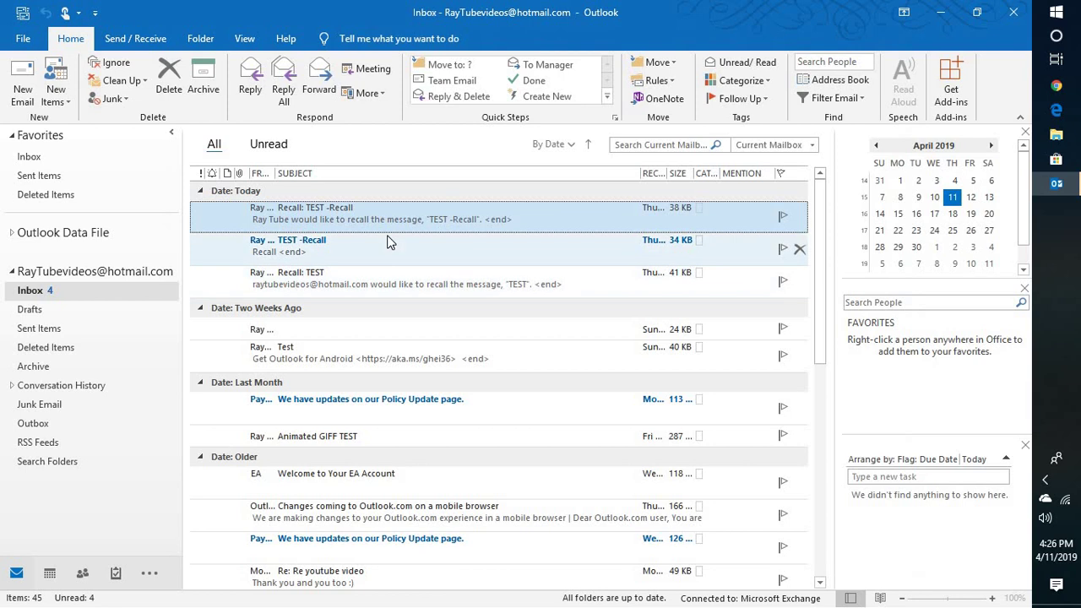
{"action": "double_click", "coordinate": [387, 243]}
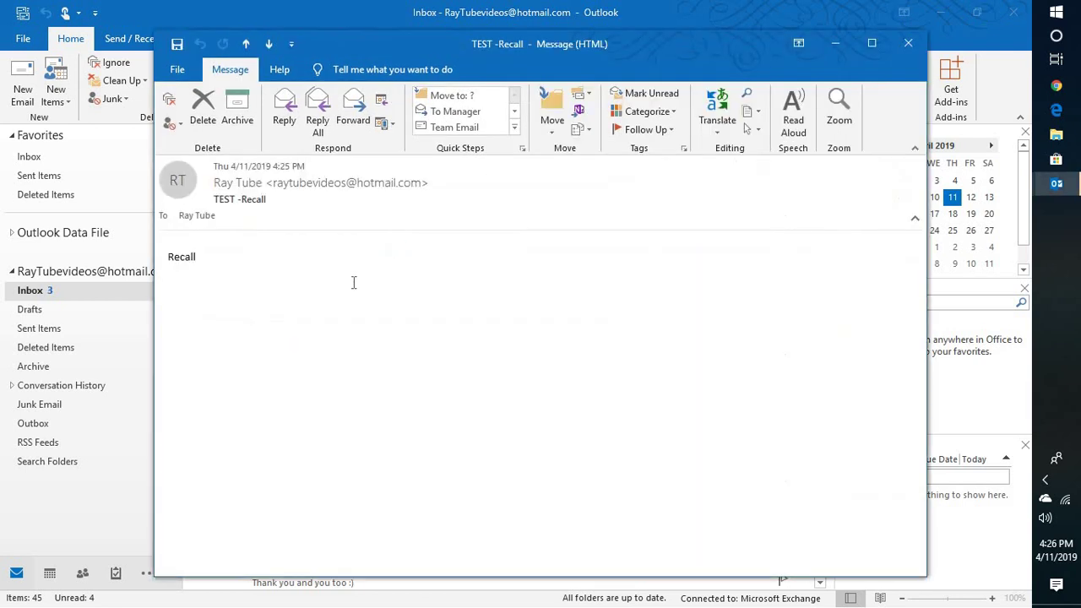